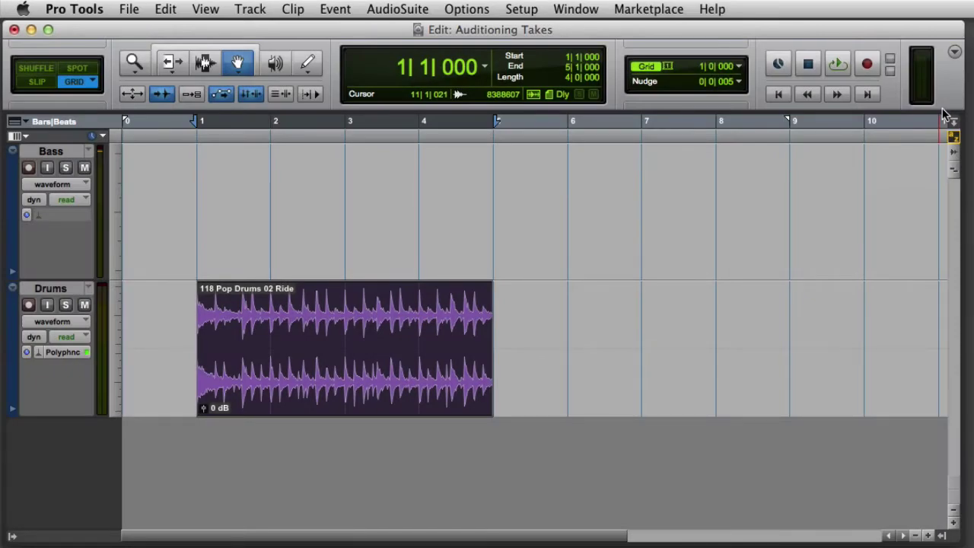
- Enable Loop Record from the Options menu and confirm Loop as the record mode
{"action": "left_click", "coordinate": [467, 8]}
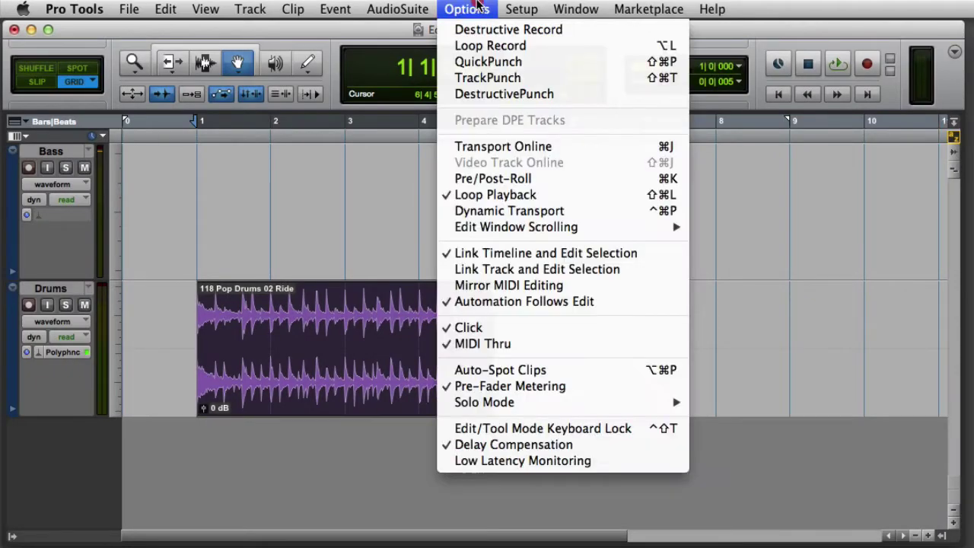
{"action": "left_click", "coordinate": [547, 47]}
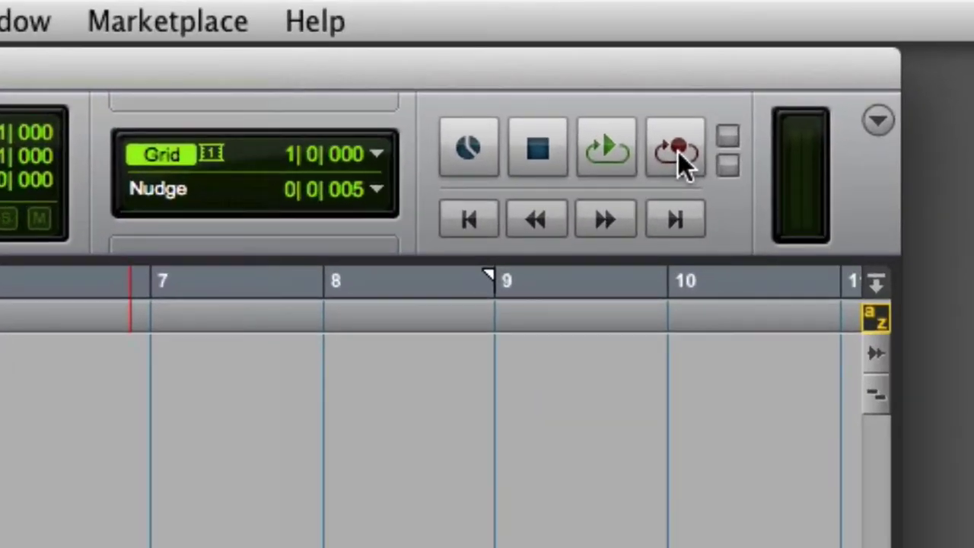
{"action": "right_click", "coordinate": [868, 66]}
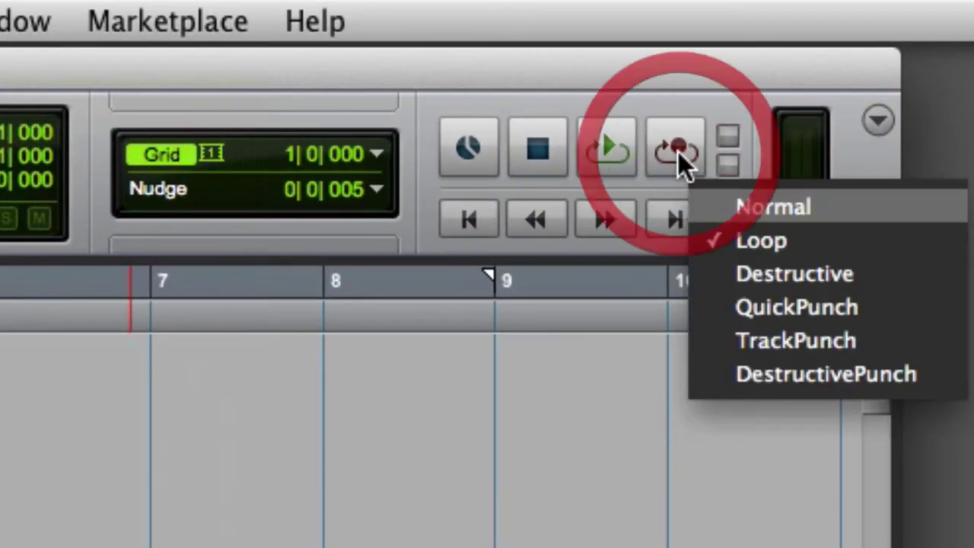
{"action": "left_click", "coordinate": [810, 238]}
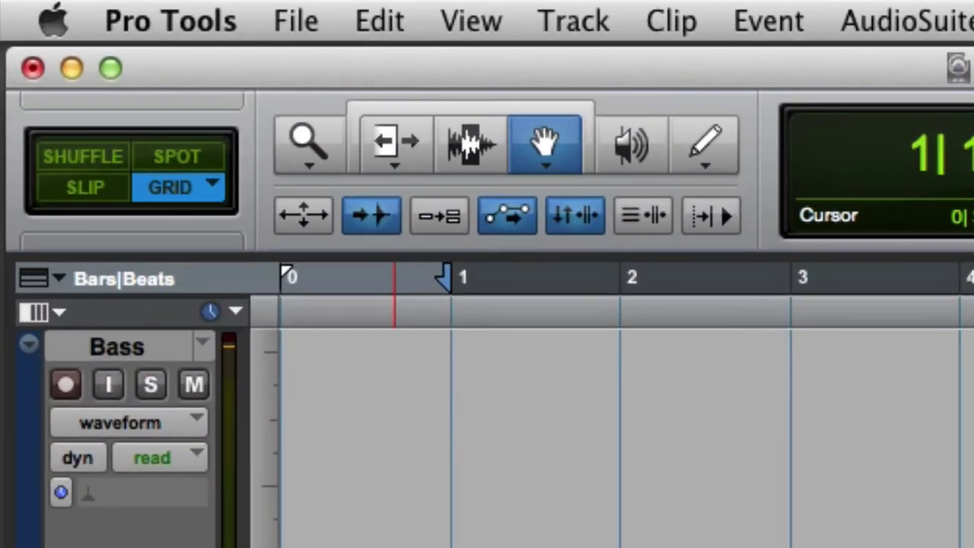
- Record-enable the Bass track
{"action": "left_click", "coordinate": [66, 385]}
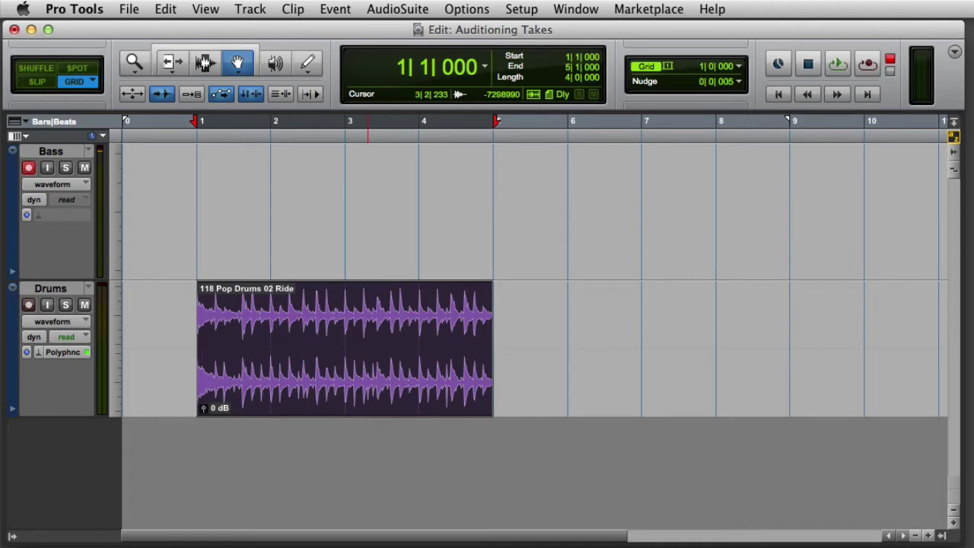
- Record three looped bass passes over bars 1 to 5, then stop recording
{"action": "key", "text": "super+space"}
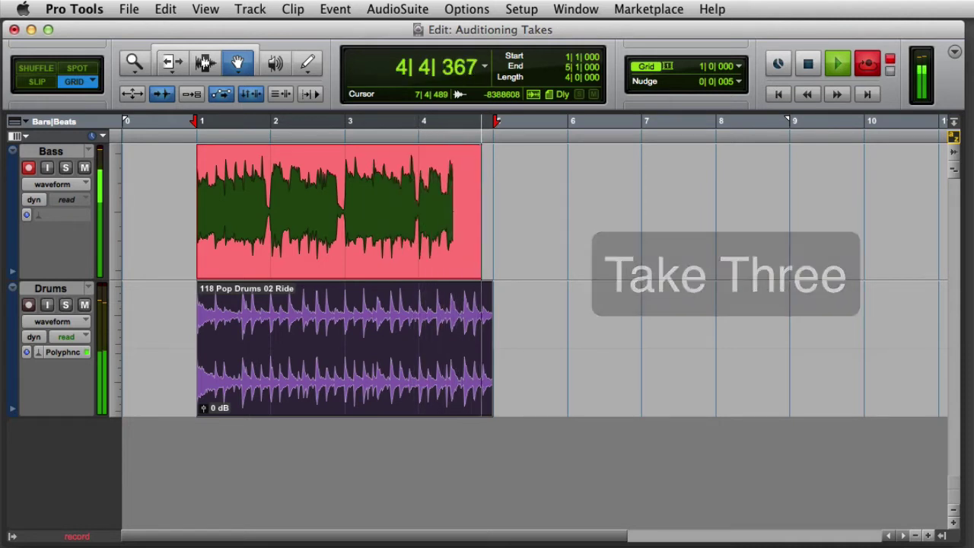
{"action": "key", "text": "space"}
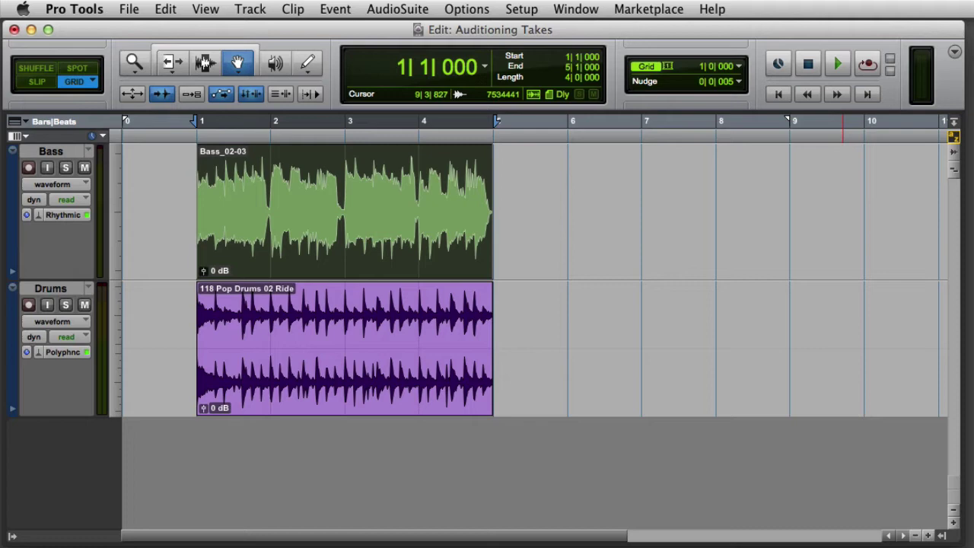
- View the Bass clip's takes Bass_02-01 to Bass_02-03, then bring up its Matching Alternates submenu
{"action": "left_click", "coordinate": [205, 62]}
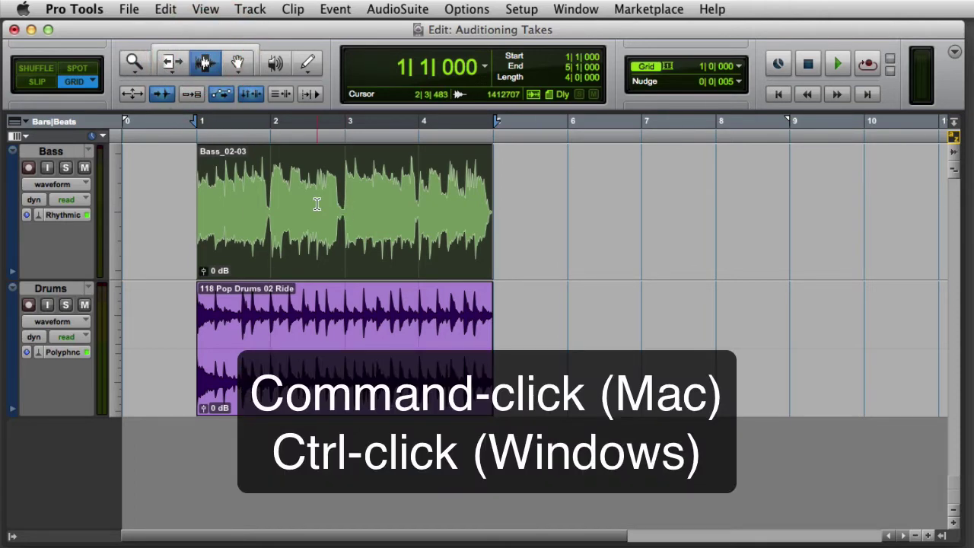
{"action": "left_click", "coordinate": [317, 204], "text": "super"}
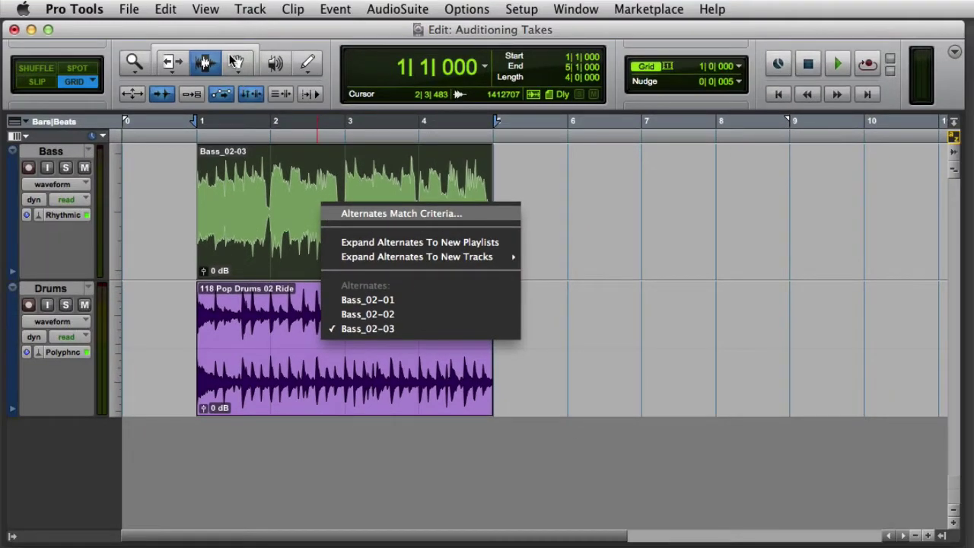
{"action": "left_click", "coordinate": [236, 65]}
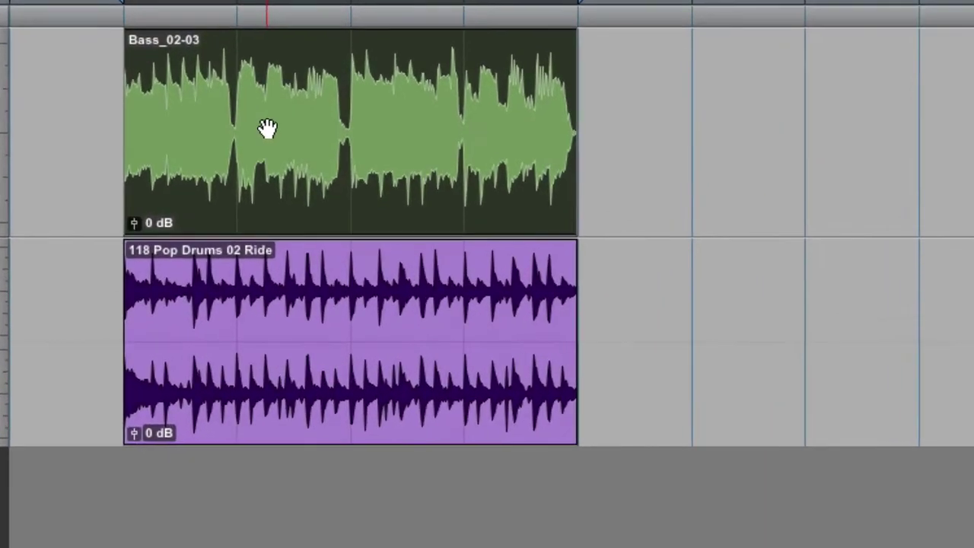
{"action": "right_click", "coordinate": [290, 209]}
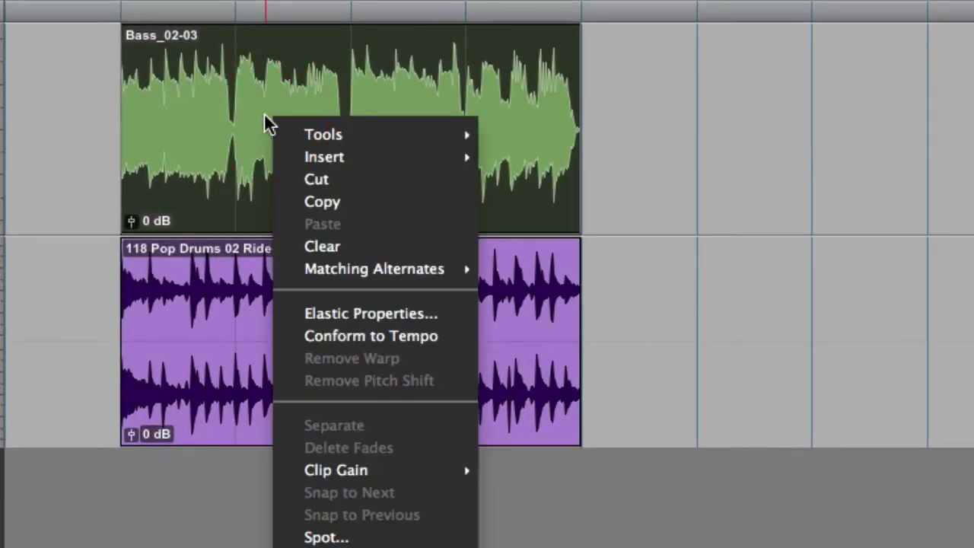
{"action": "mouse_move", "coordinate": [455, 268]}
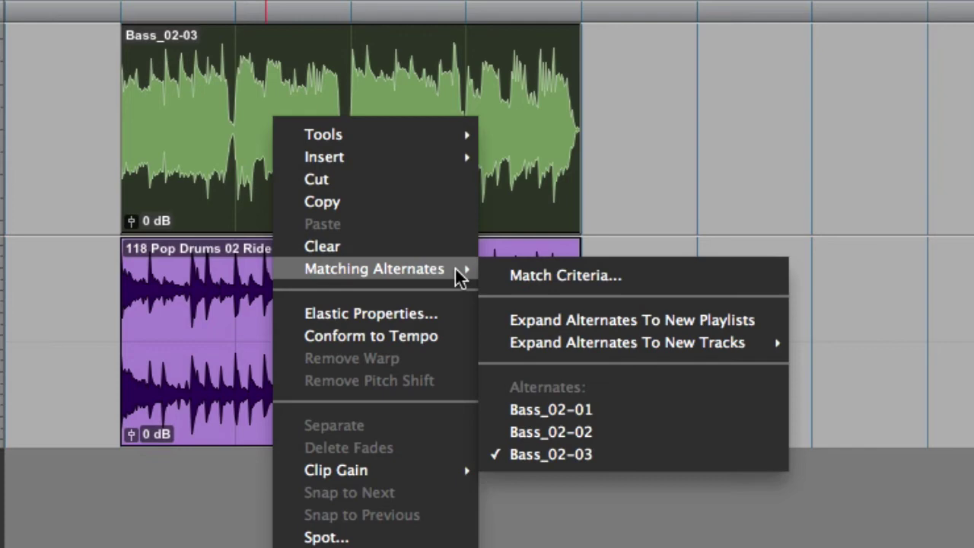
- In Match Criteria, try Track ID and Track Name, leaving only Clip Rating checked
{"action": "left_click", "coordinate": [656, 274]}
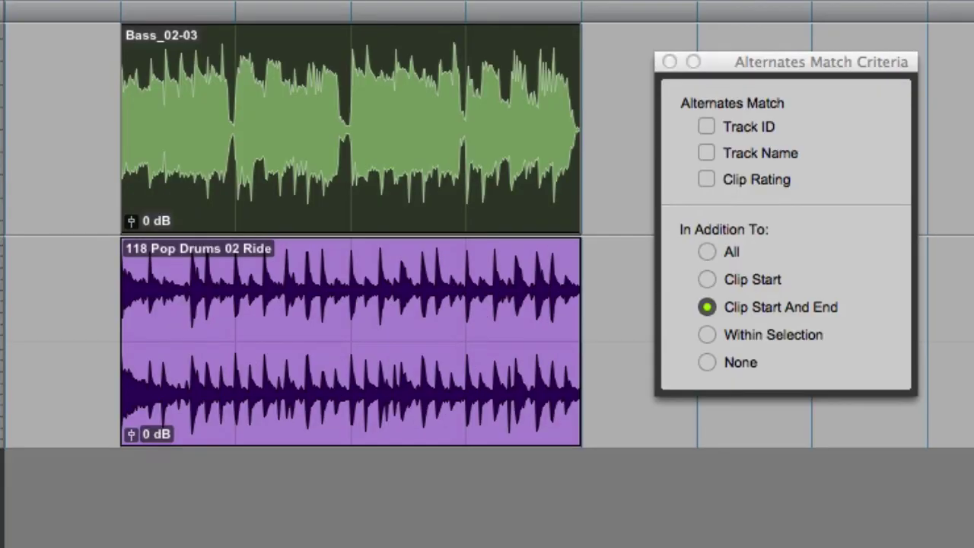
{"action": "left_click", "coordinate": [705, 124]}
{"action": "left_click", "coordinate": [707, 126]}
{"action": "left_click", "coordinate": [706, 152]}
{"action": "left_click", "coordinate": [705, 154]}
{"action": "left_click", "coordinate": [706, 180]}
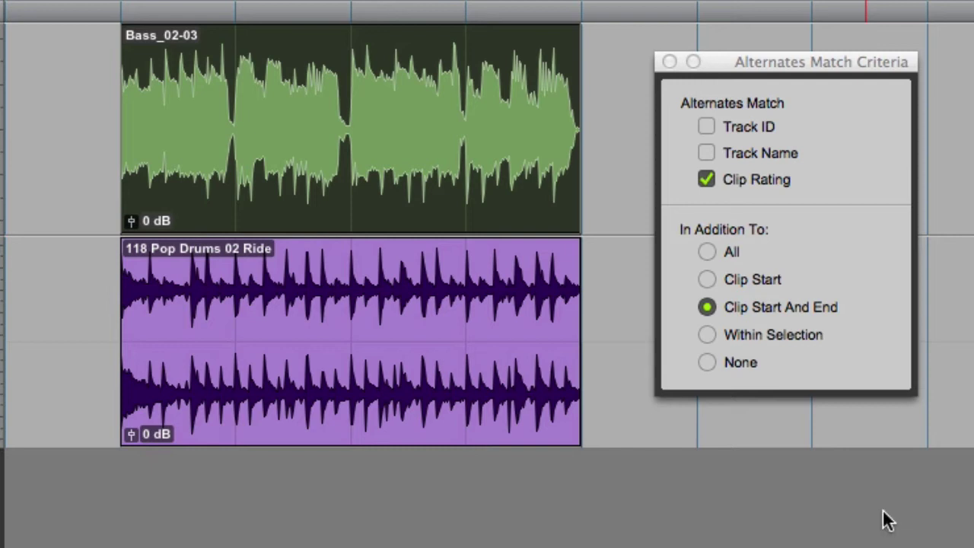
- Cycle the In Addition To options: All, Clip Start, Clip Start And End, Within Selection, none
{"action": "left_click", "coordinate": [707, 252]}
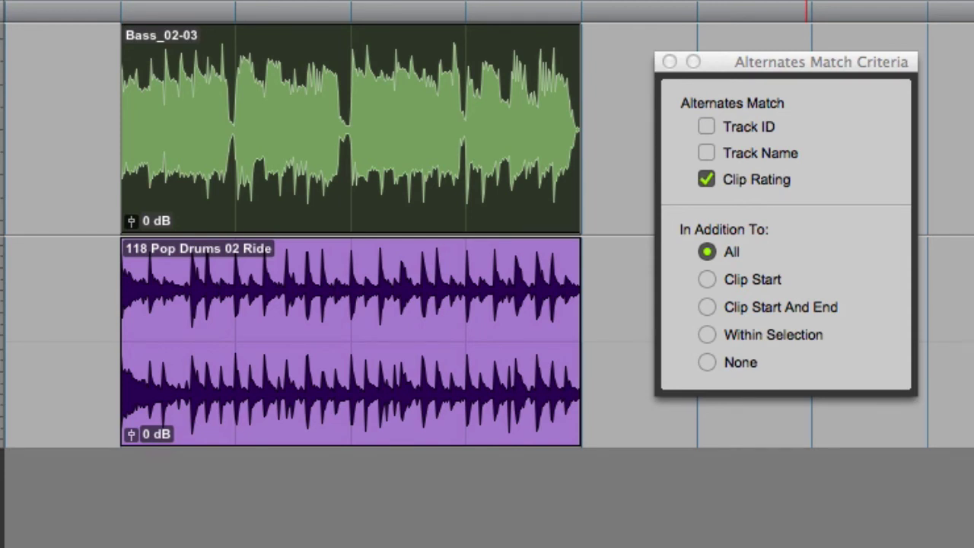
{"action": "left_click", "coordinate": [707, 279]}
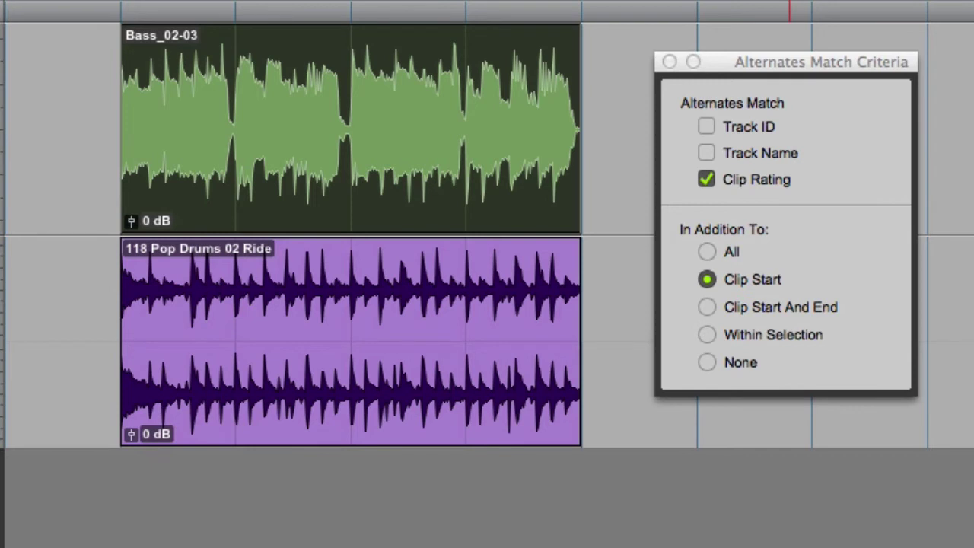
{"action": "left_click", "coordinate": [707, 307]}
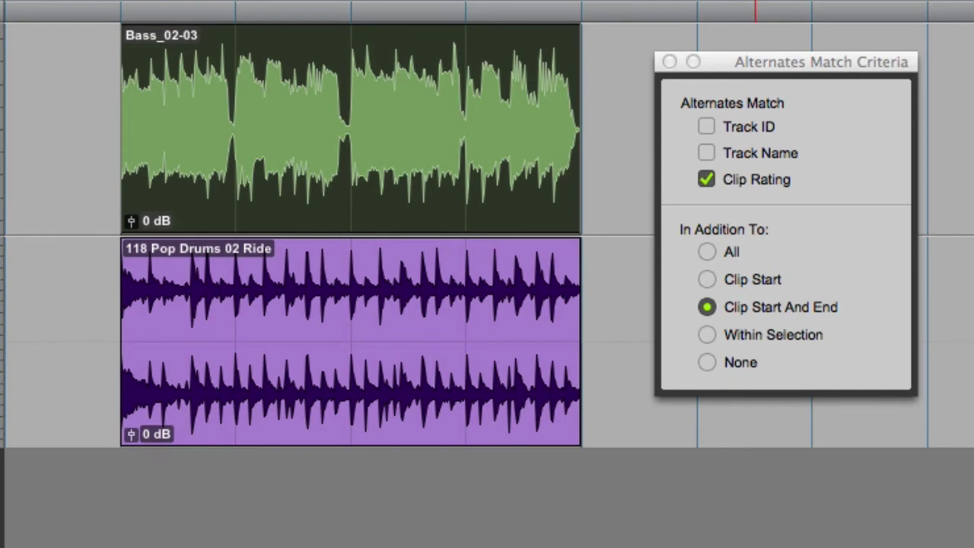
{"action": "left_click", "coordinate": [707, 334]}
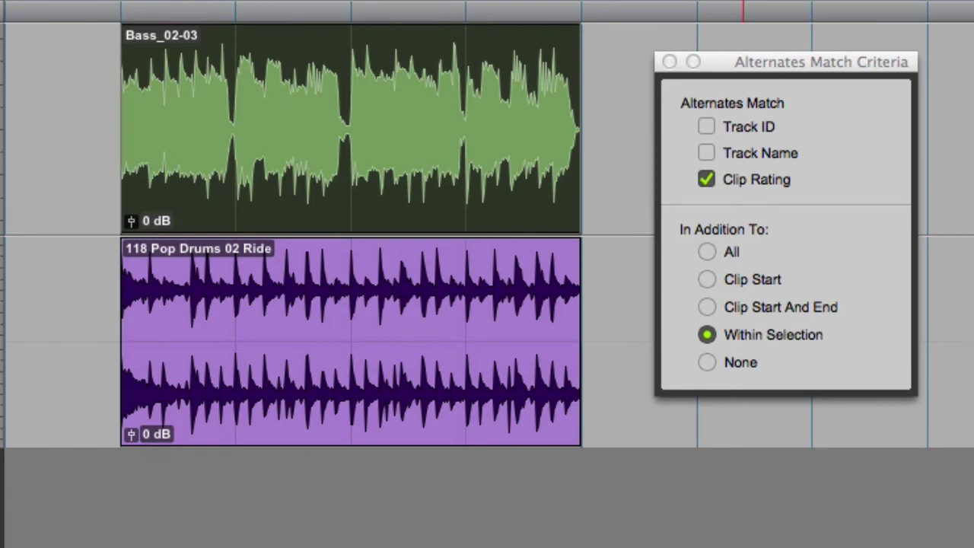
{"action": "left_click", "coordinate": [706, 362]}
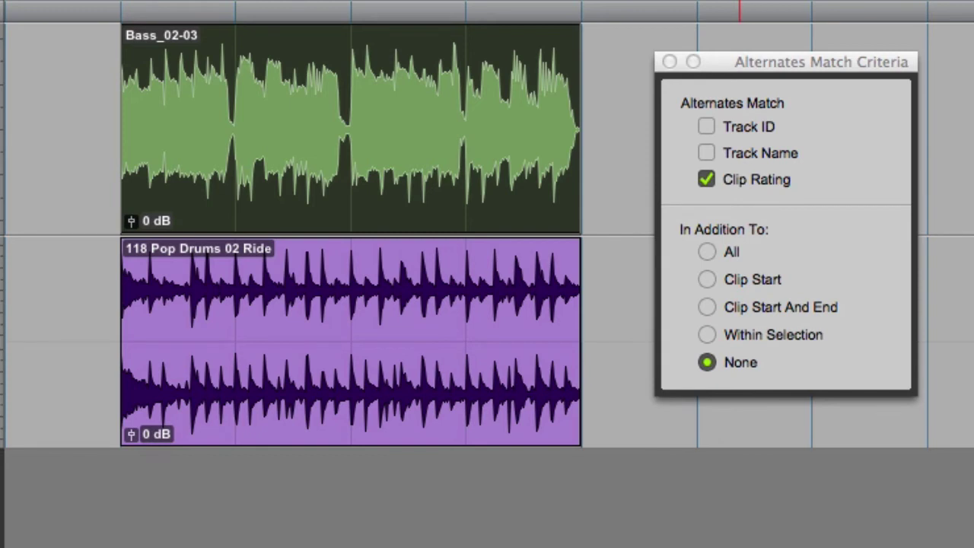
- Switch matching from Clip Rating to Track ID with Clip Start And End, and close the criteria
{"action": "left_click", "coordinate": [707, 176]}
{"action": "left_click", "coordinate": [704, 124]}
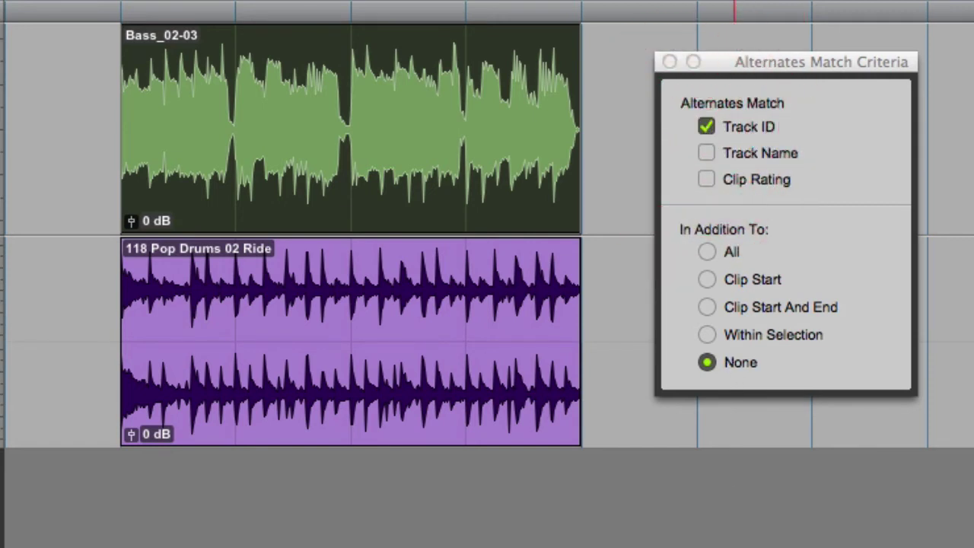
{"action": "left_click", "coordinate": [705, 306]}
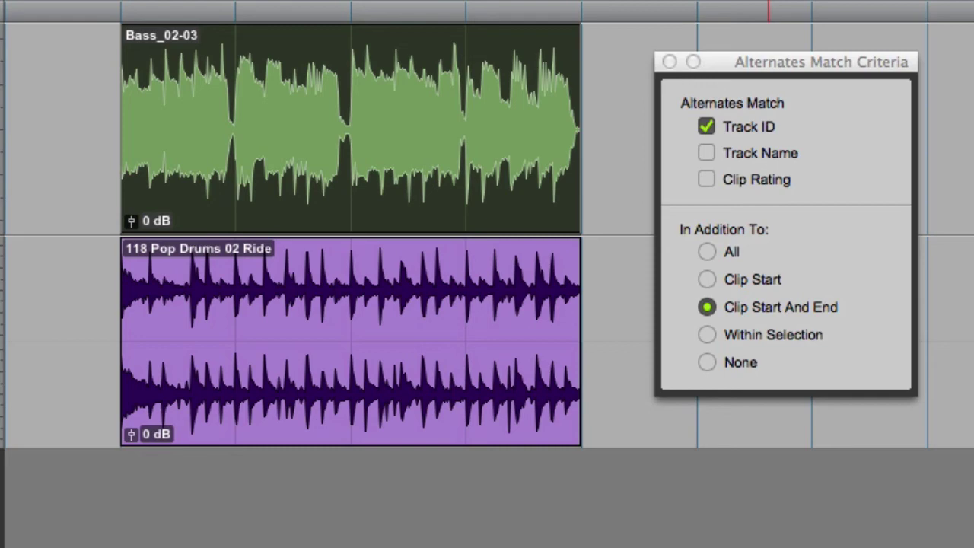
{"action": "left_click", "coordinate": [669, 61]}
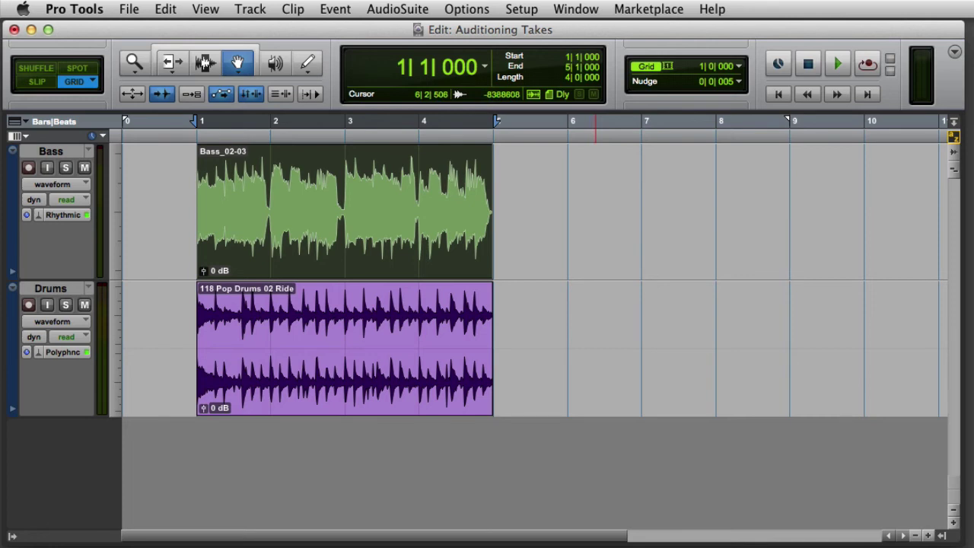
{"action": "left_click", "coordinate": [212, 65]}
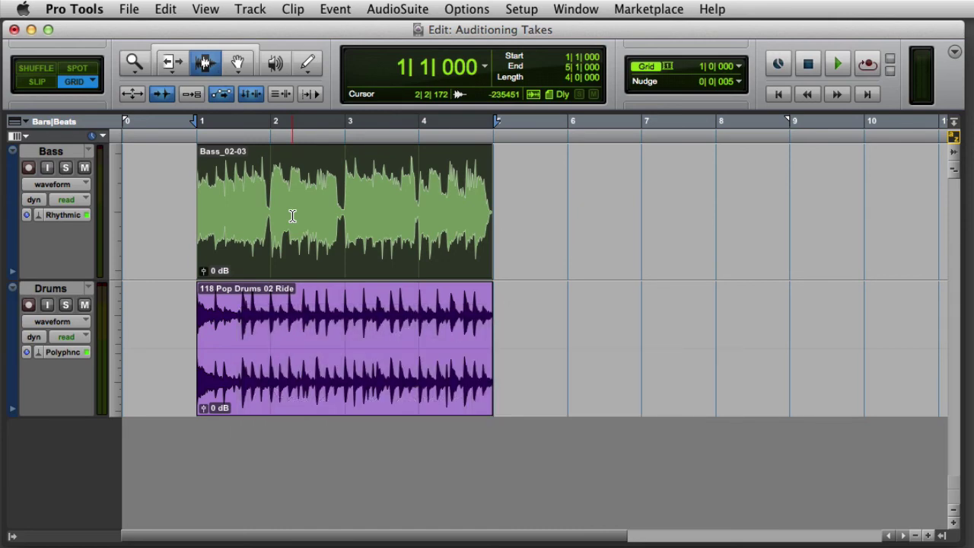
{"action": "left_click", "coordinate": [302, 210], "text": "super"}
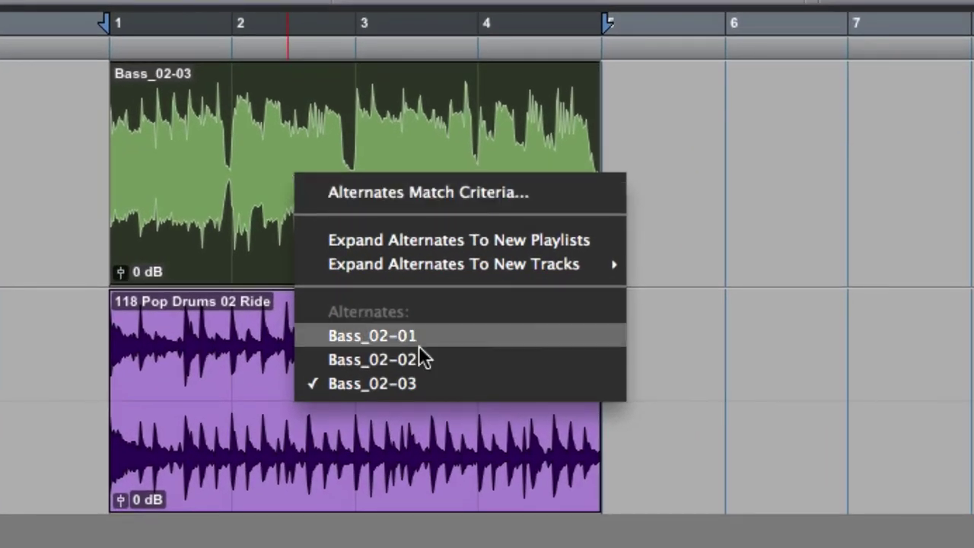
{"action": "left_click", "coordinate": [453, 357]}
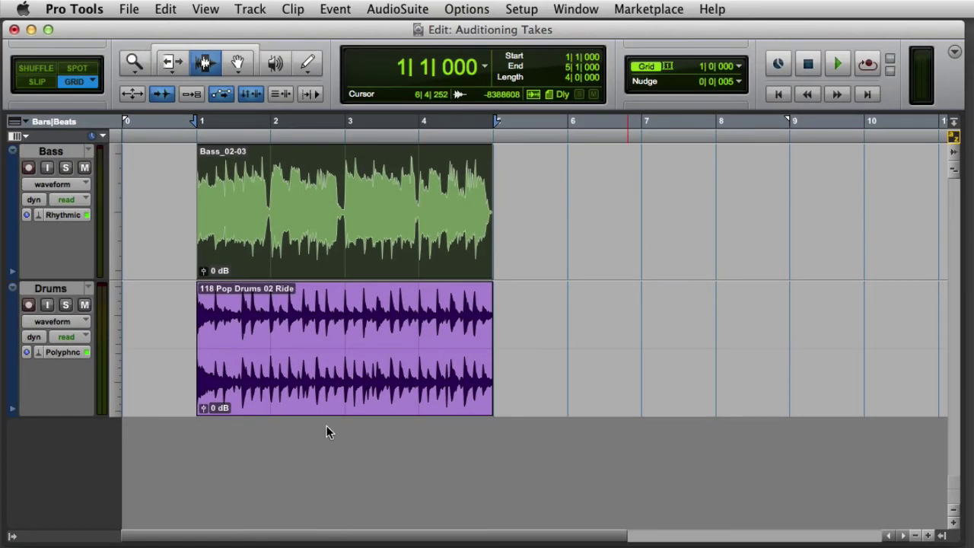
- Using the Grabber, pick Bass_02-01 from the Bass clip's Matching Alternates
{"action": "left_click", "coordinate": [237, 64]}
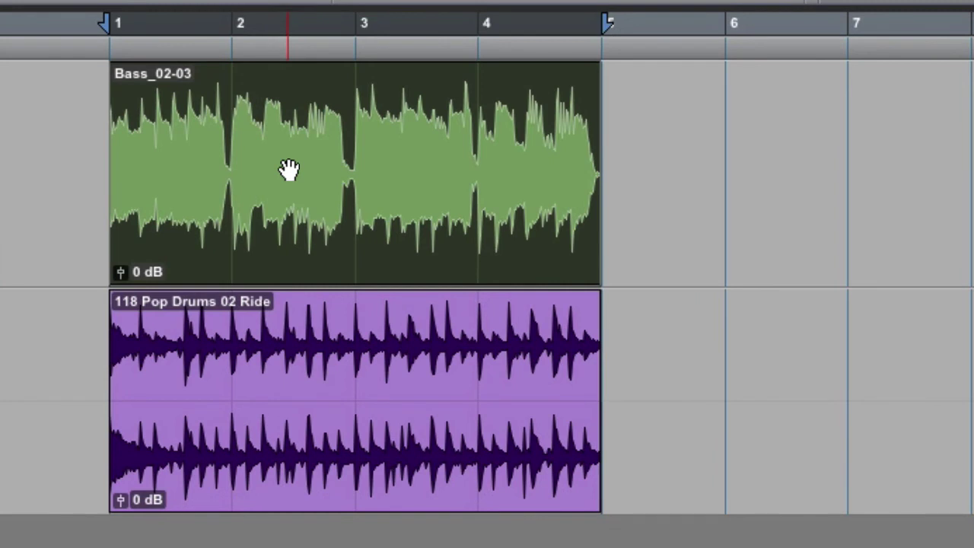
{"action": "right_click", "coordinate": [313, 160]}
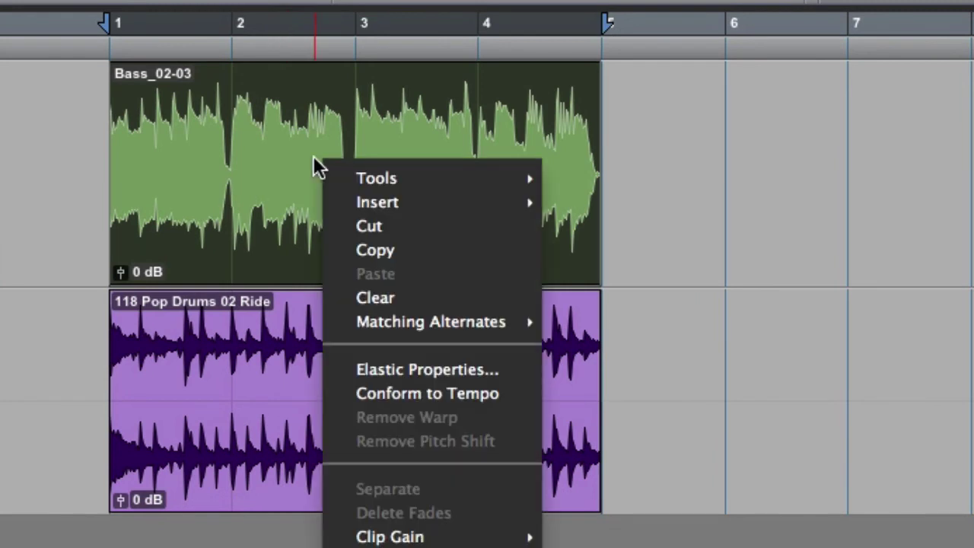
{"action": "mouse_move", "coordinate": [487, 324]}
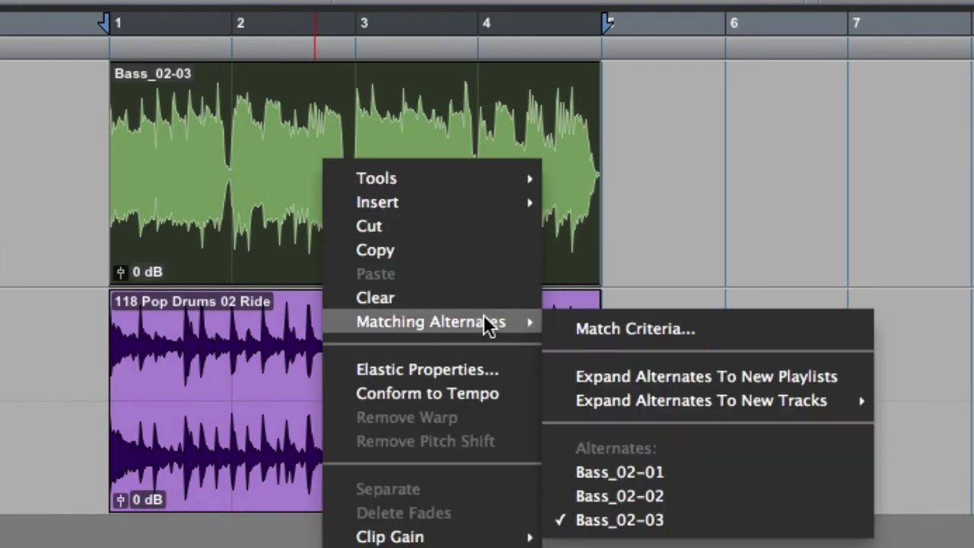
{"action": "left_click", "coordinate": [672, 472]}
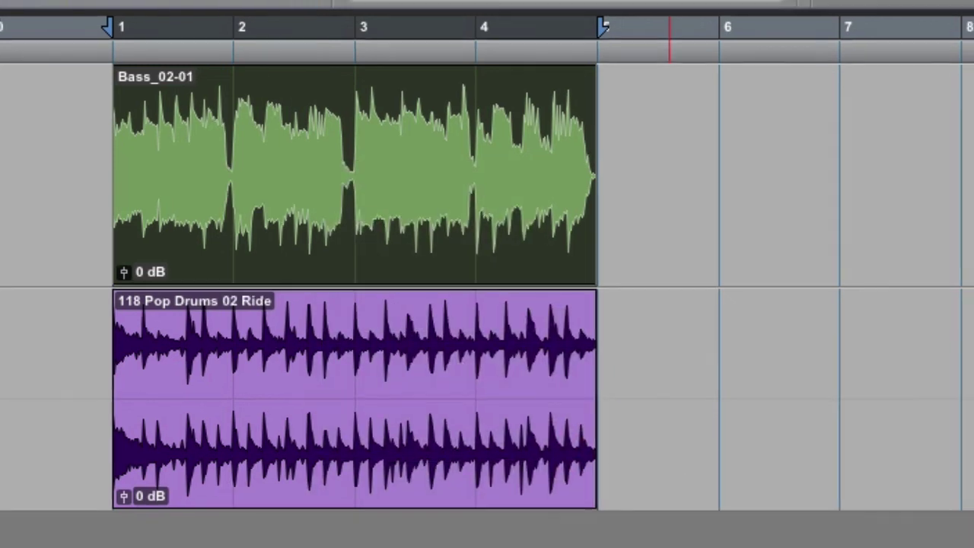